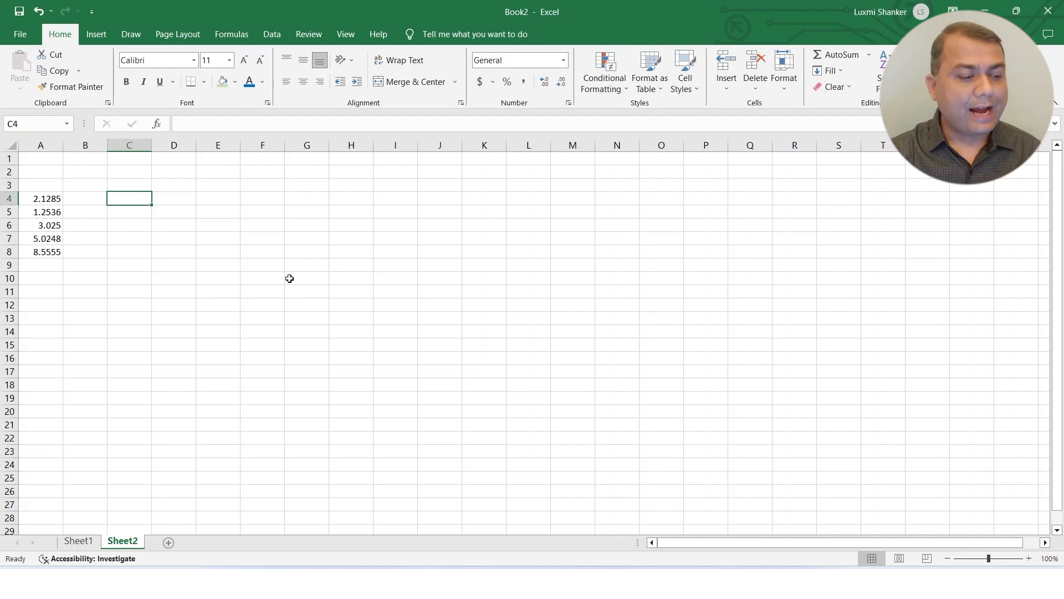
Enter the formula =ROUND(A4, 2) in cell B4 to round the value in A4 to two decimals
drag(48, 201, 51, 260)
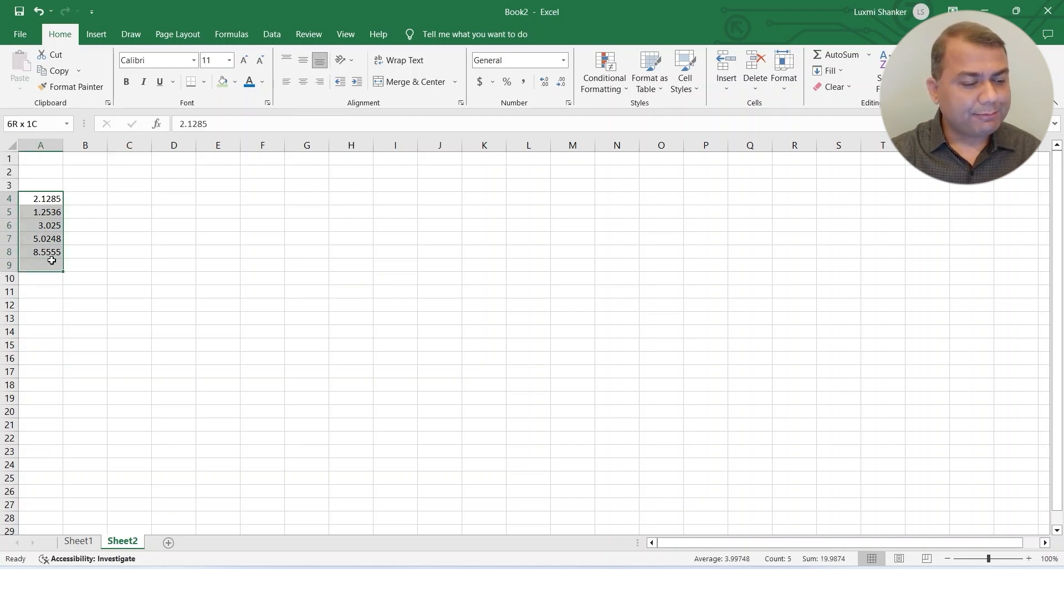
click(78, 198)
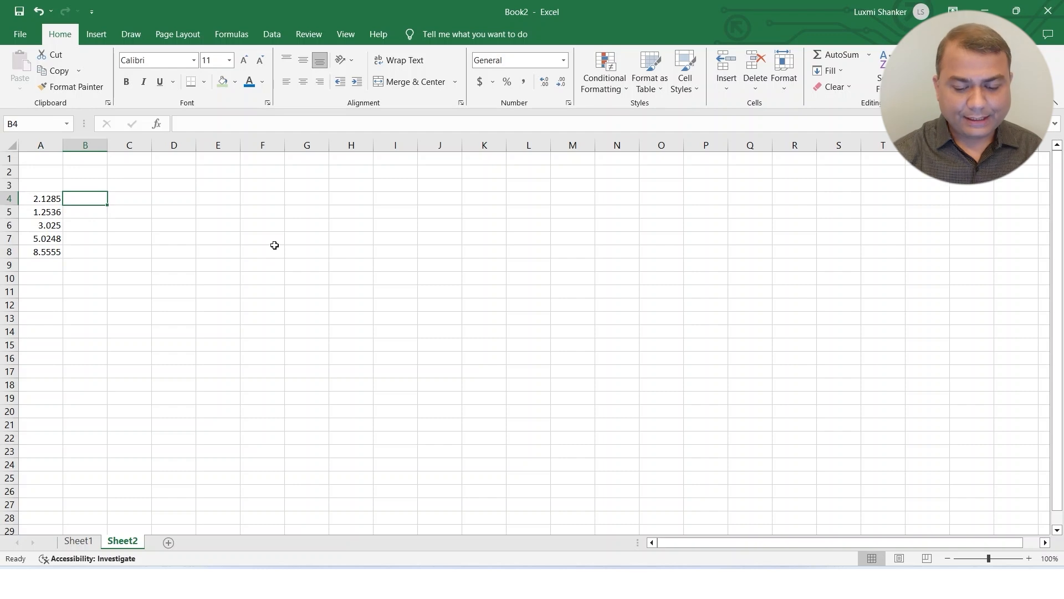
text(=)
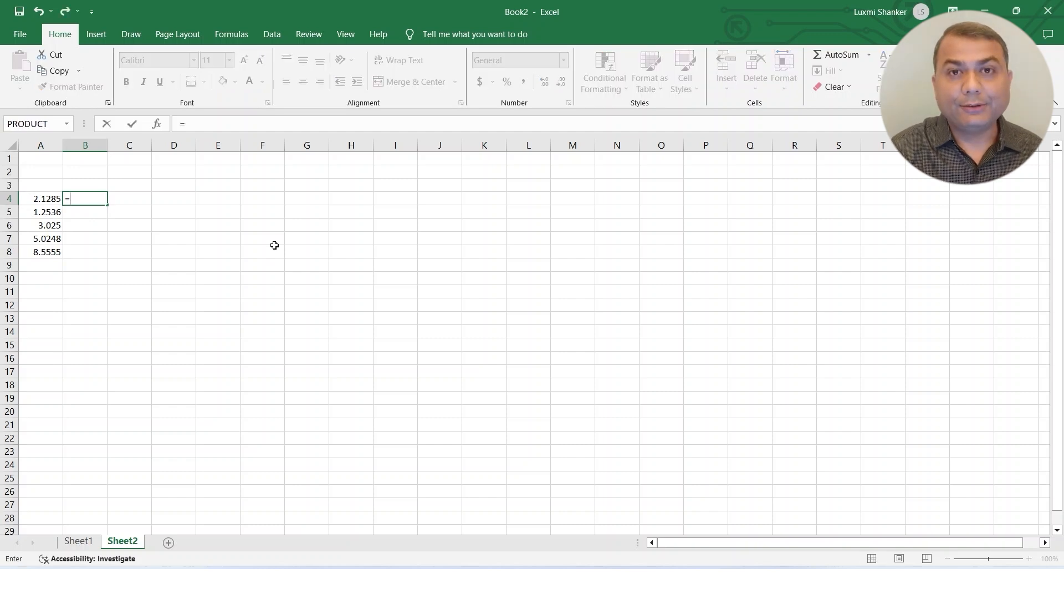
text(r)
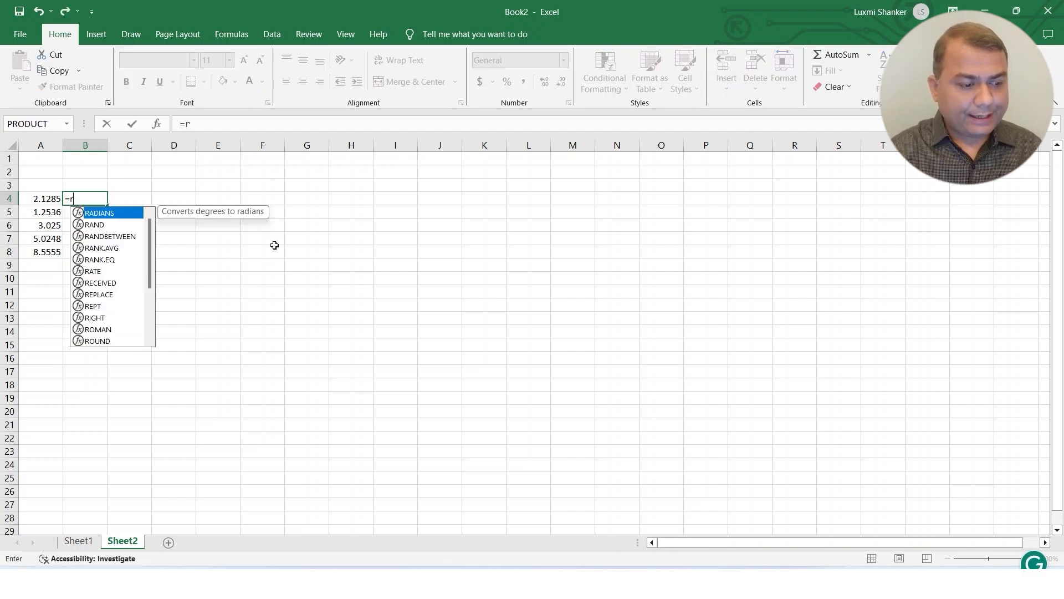
text(ou)
key(Tab)
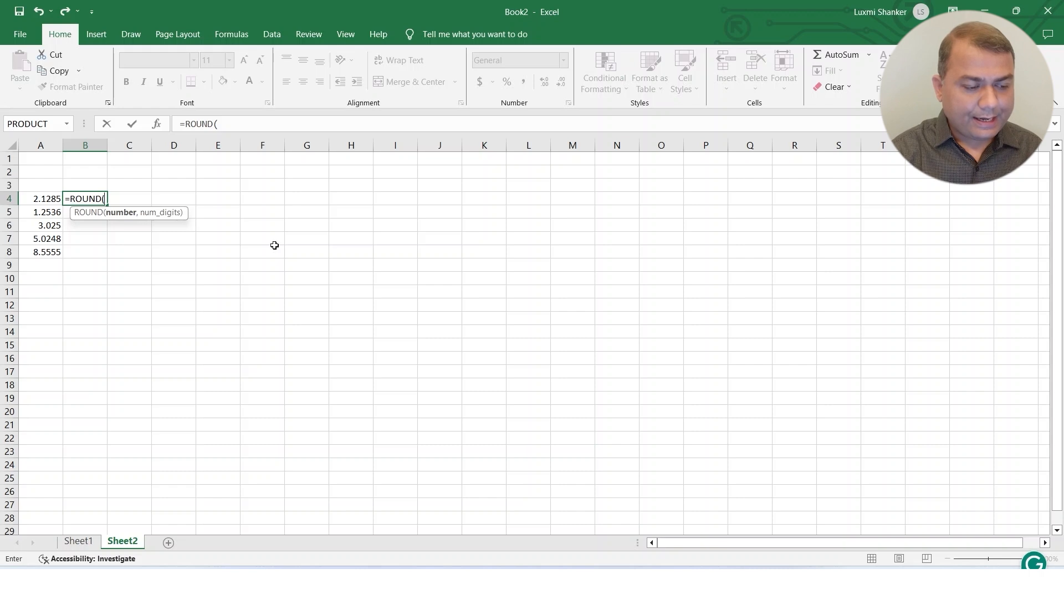
click(48, 200)
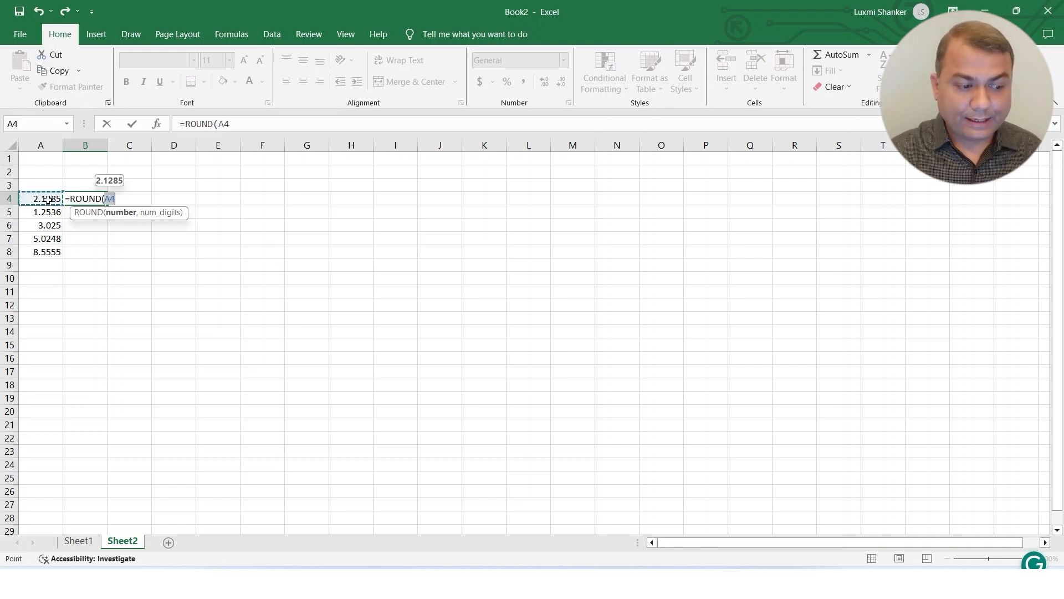
click(266, 123)
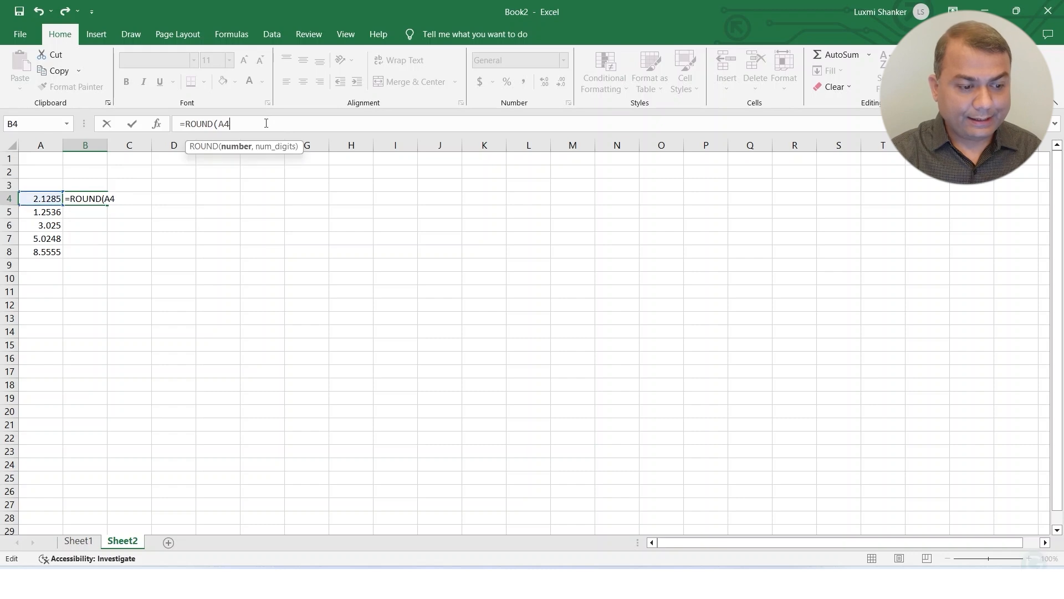
text(,)
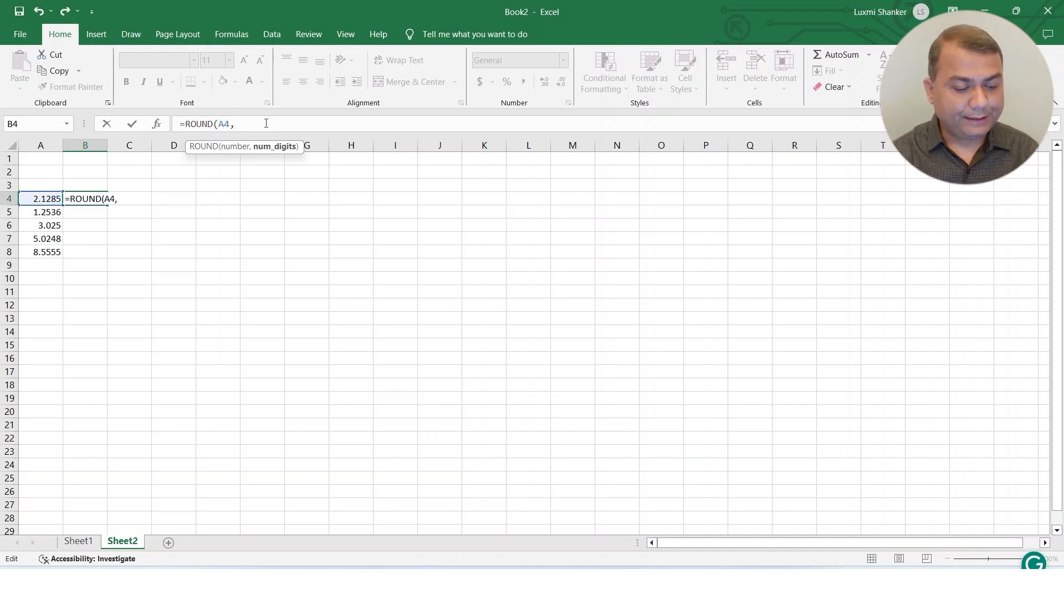
text(2)
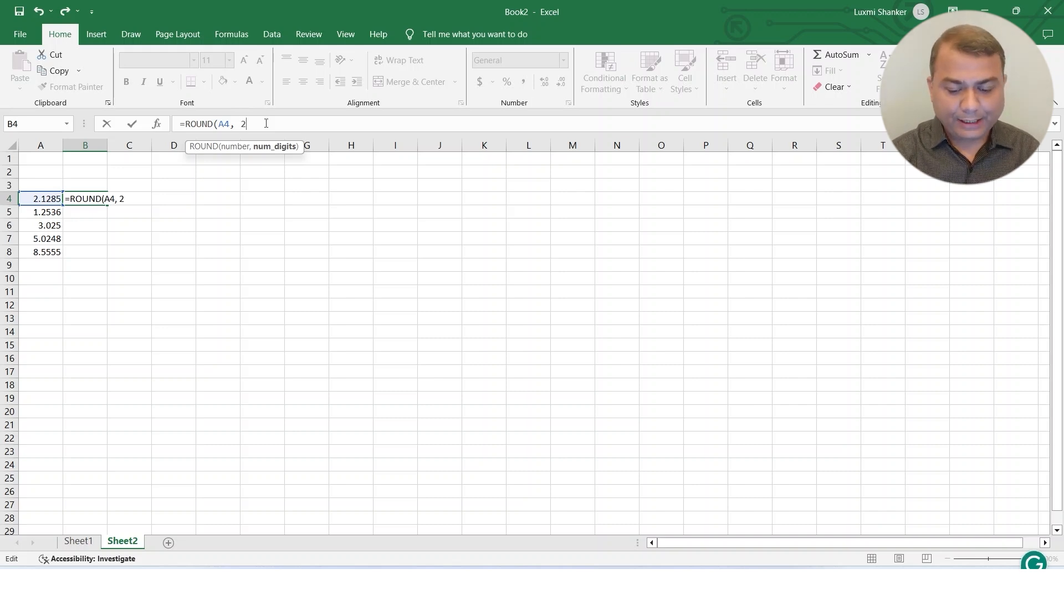
text())
key(Return)
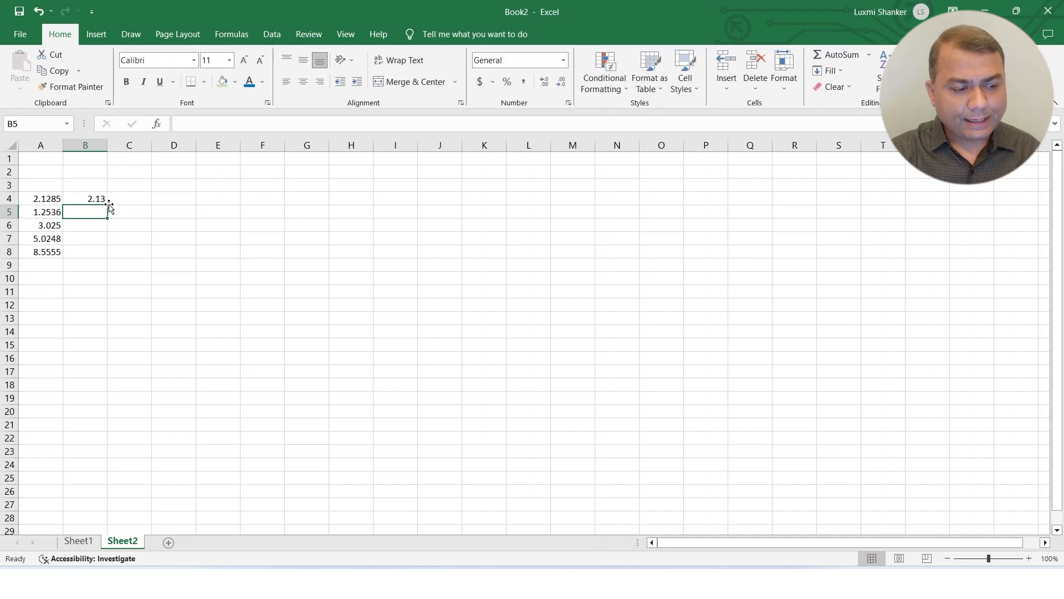
Fill the ROUND formula from B4 down to B8
click(86, 197)
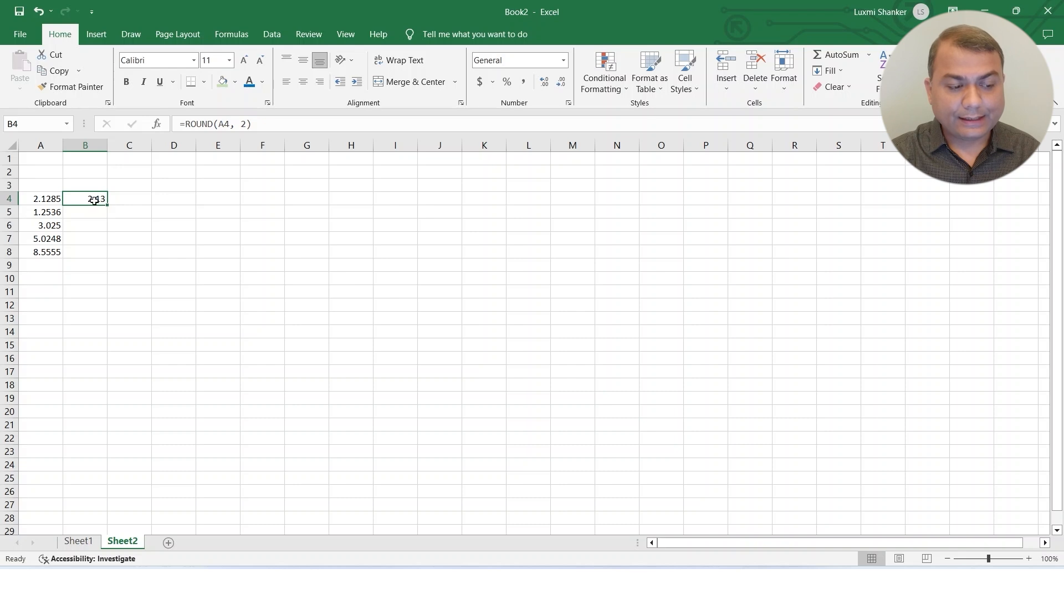
drag(108, 206, 100, 264)
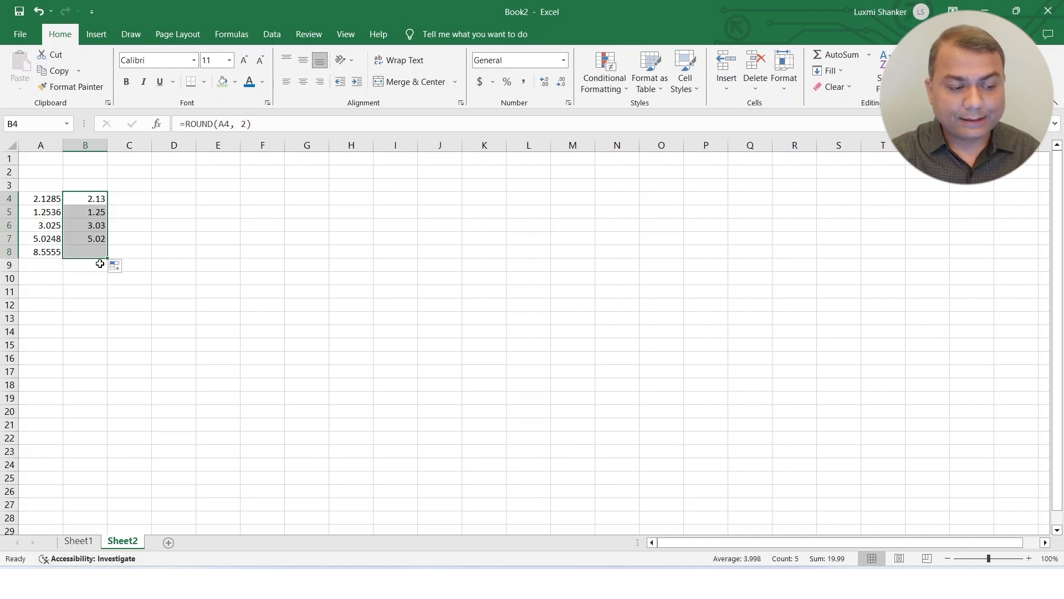
Compare the rounded results in column B with the original values in column A, row by row
click(90, 215)
click(34, 213)
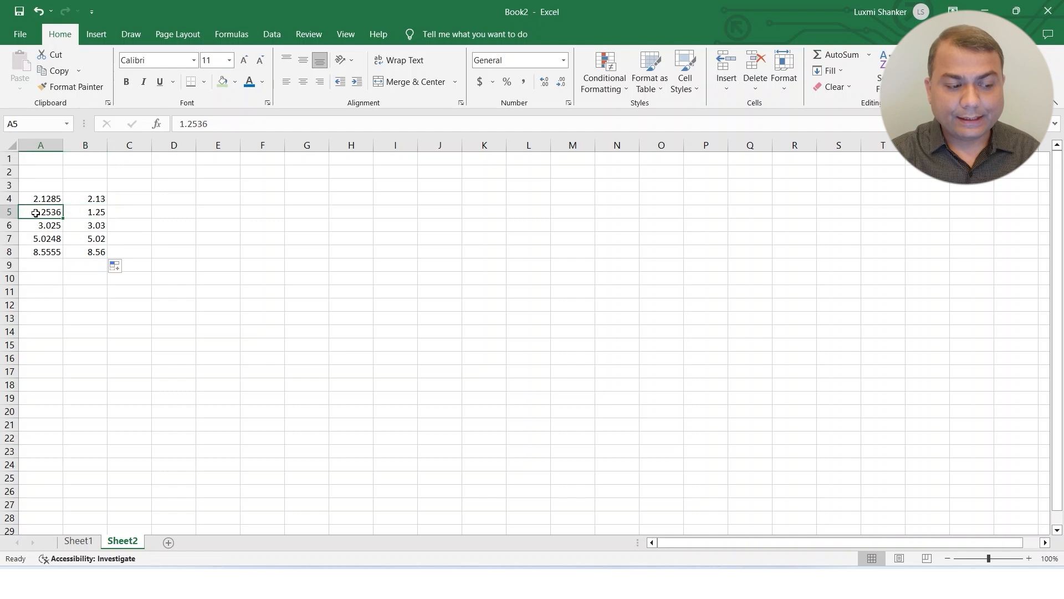
click(90, 217)
click(43, 226)
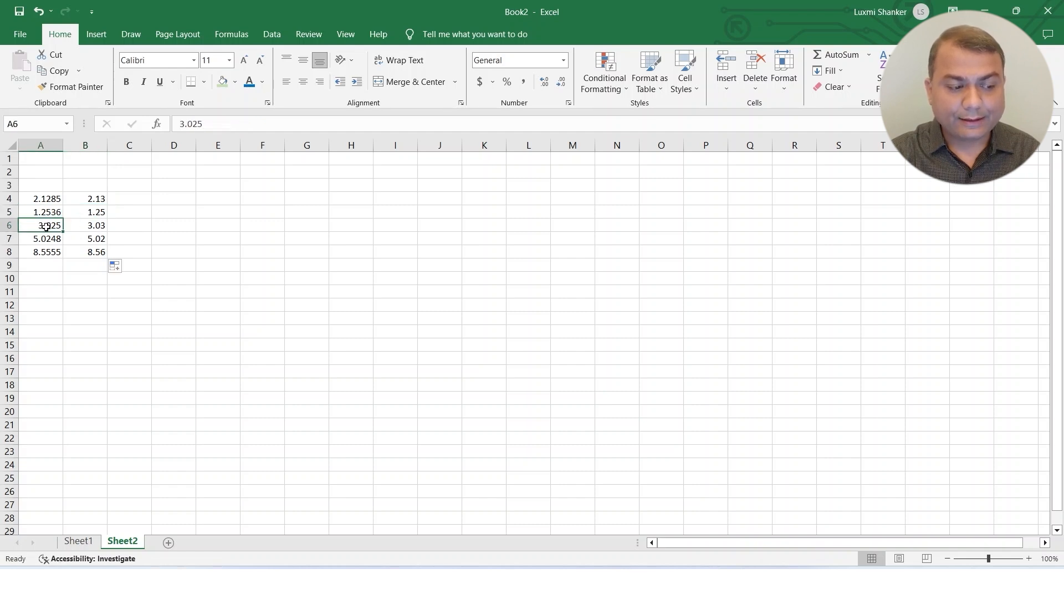
click(98, 226)
click(55, 226)
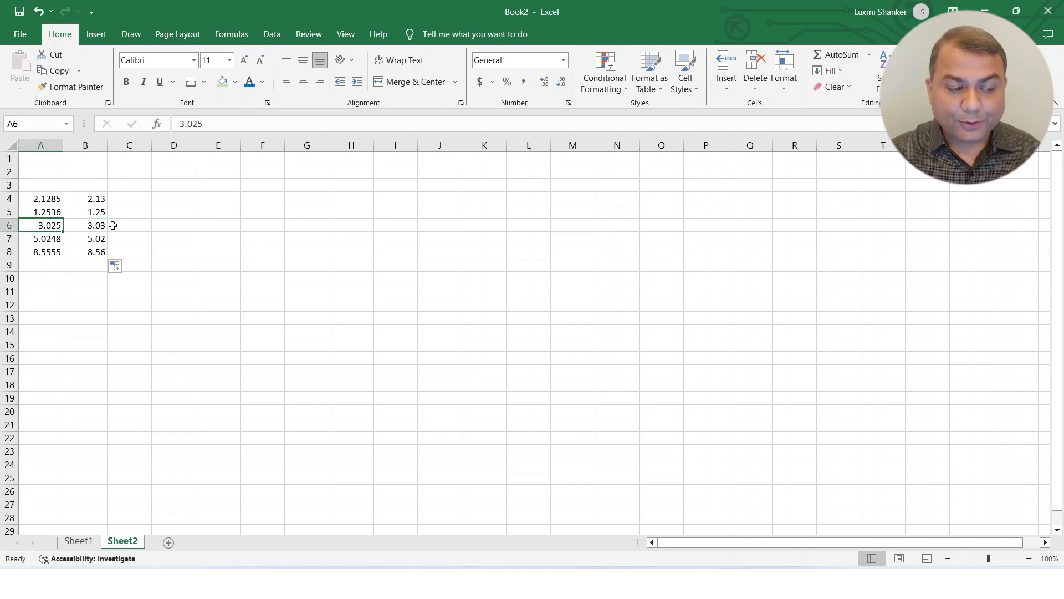
click(42, 239)
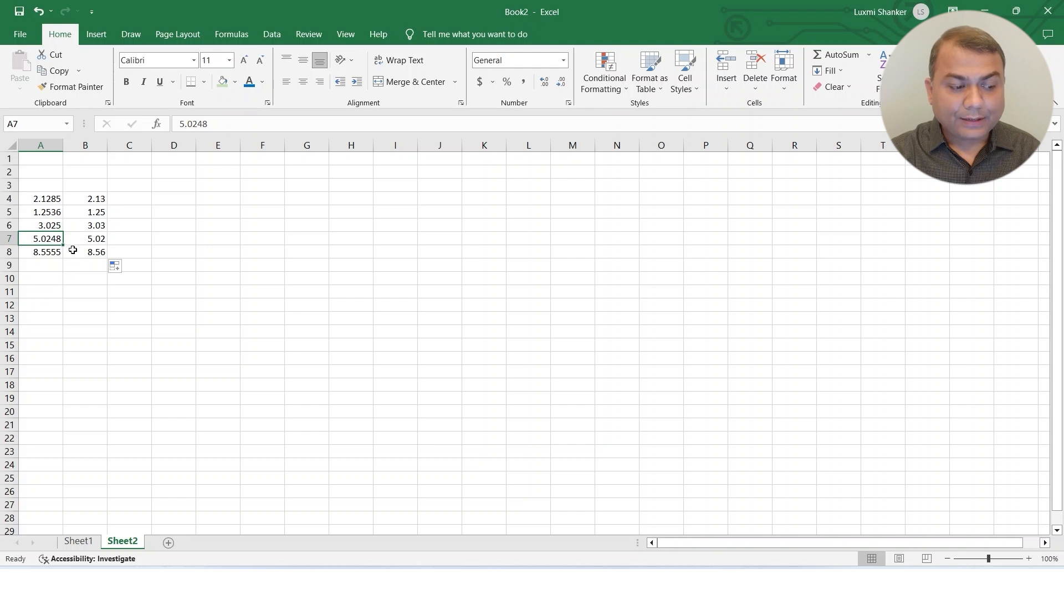
click(97, 240)
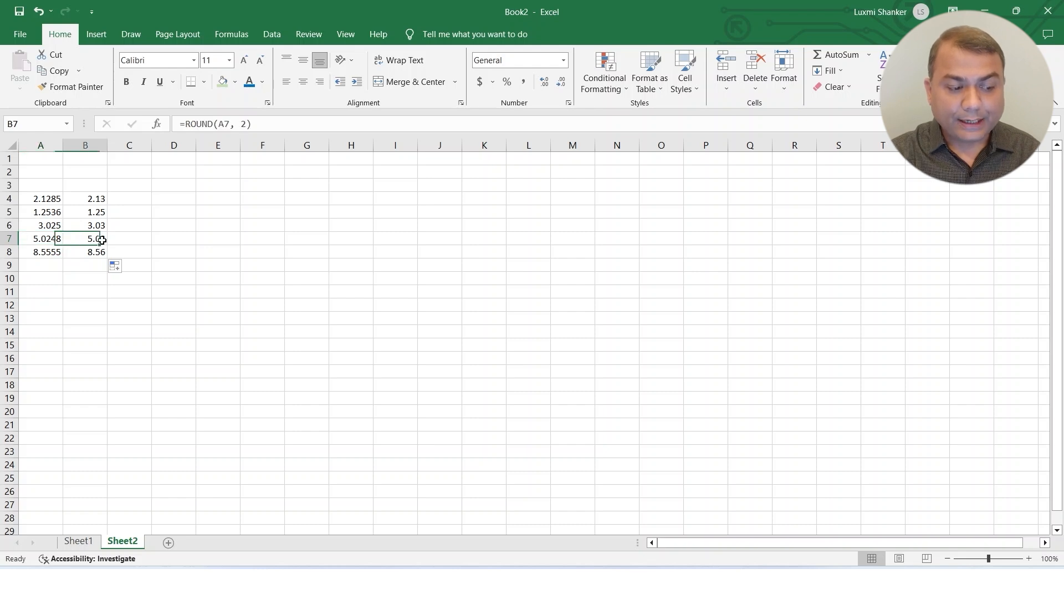
click(139, 201)
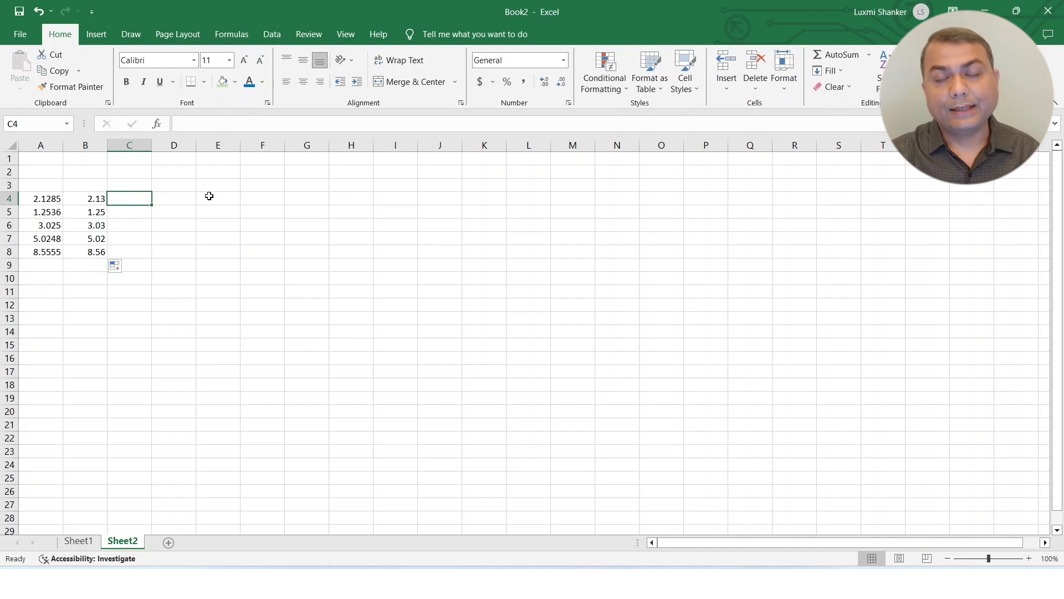
click(242, 269)
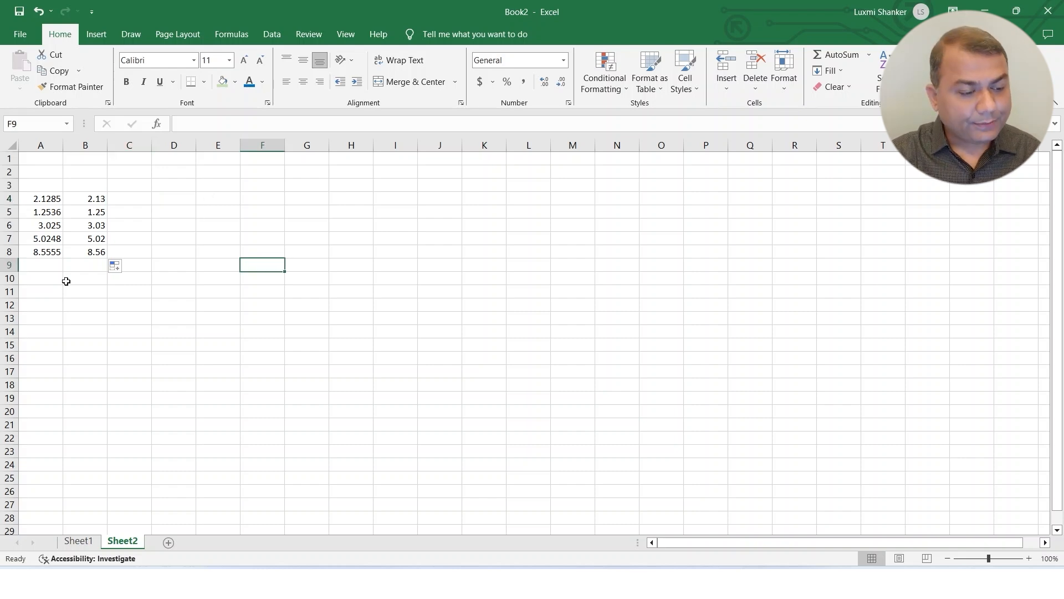
click(68, 279)
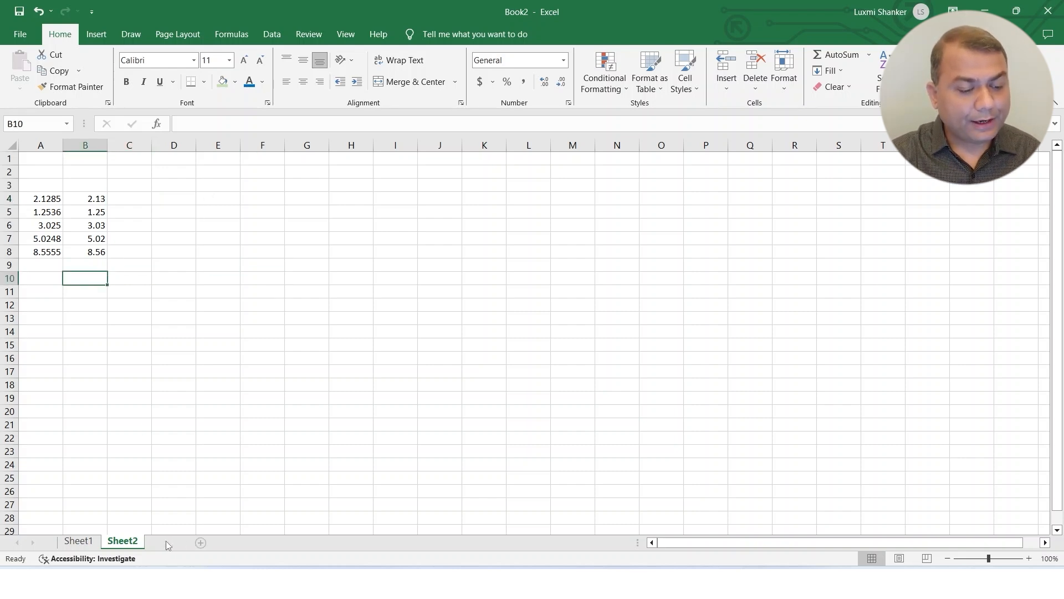
Add a new blank worksheet after Sheet2
click(168, 542)
click(88, 186)
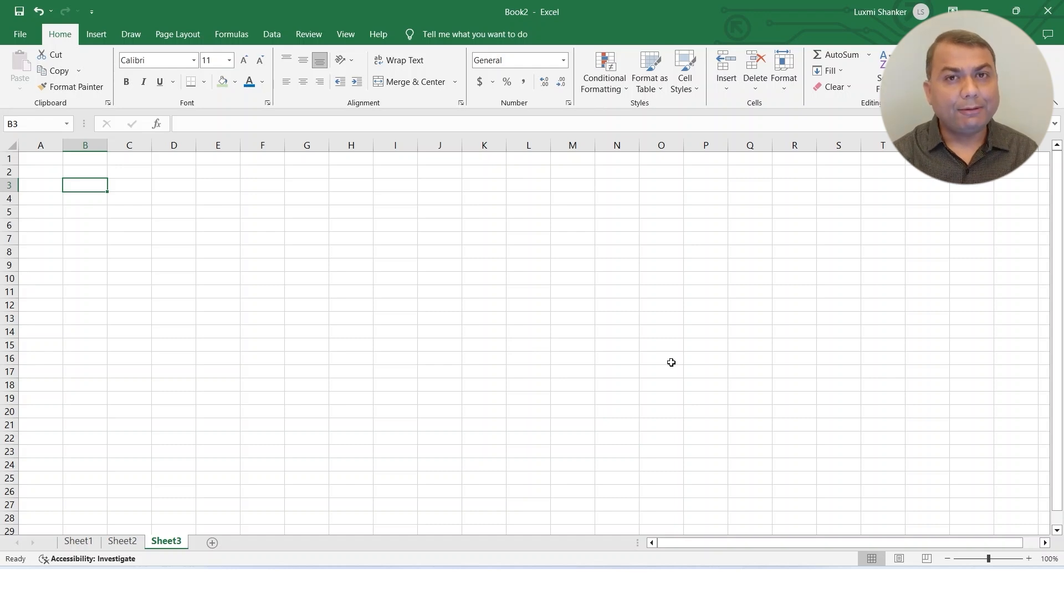
Enter 1 in cell A3 and copy it down to A17 with AutoFill
click(49, 188)
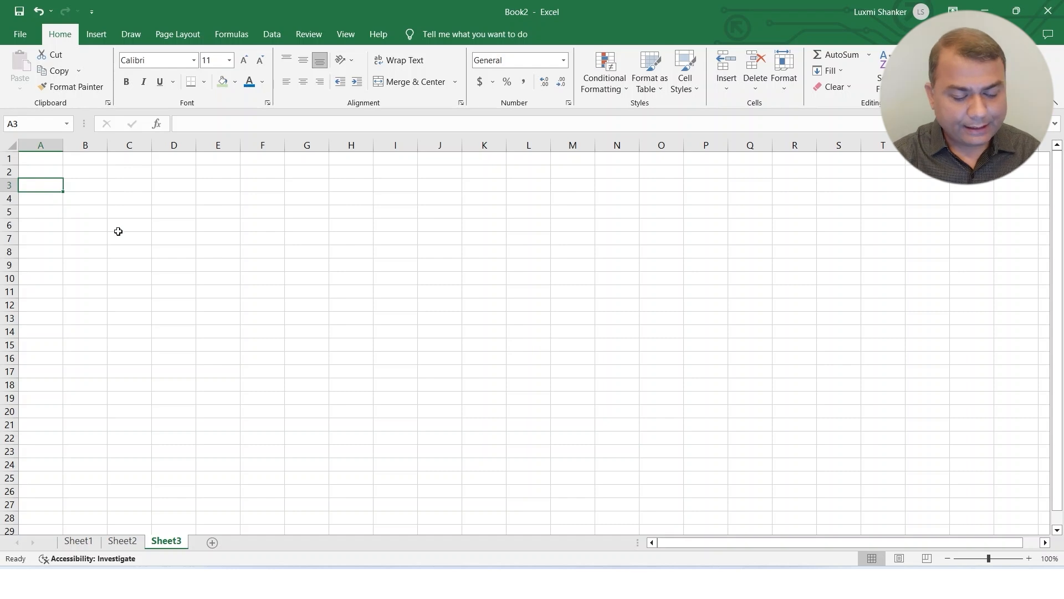
text(1)
key(Return)
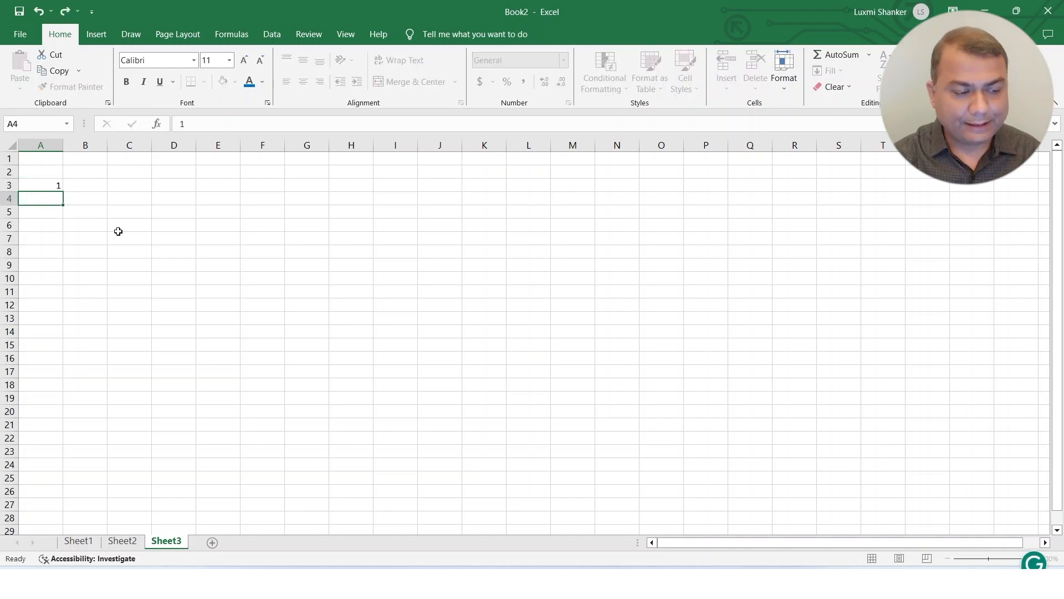
key(Up)
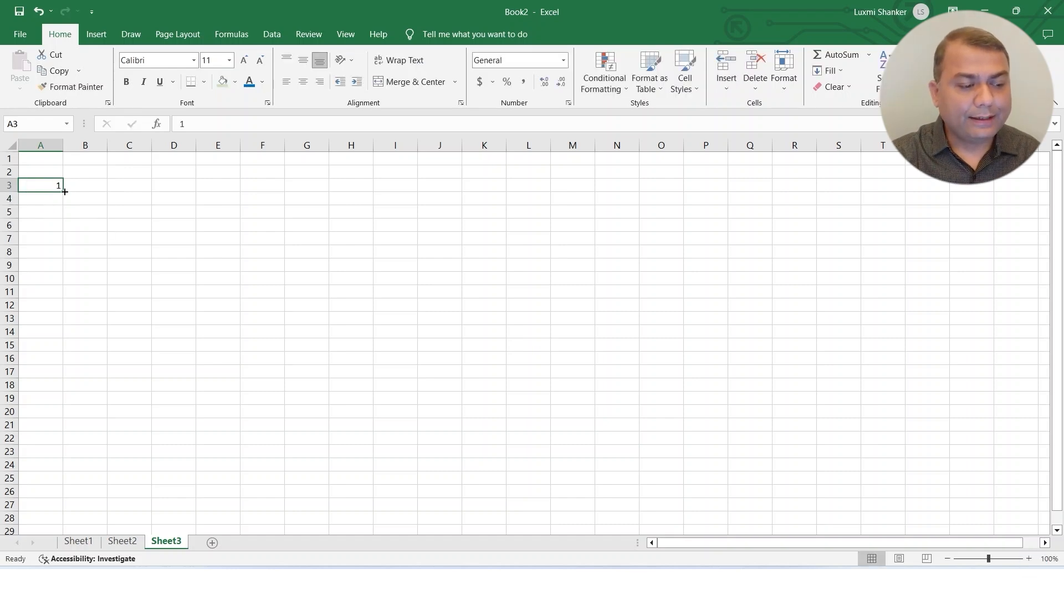
drag(65, 191, 65, 381)
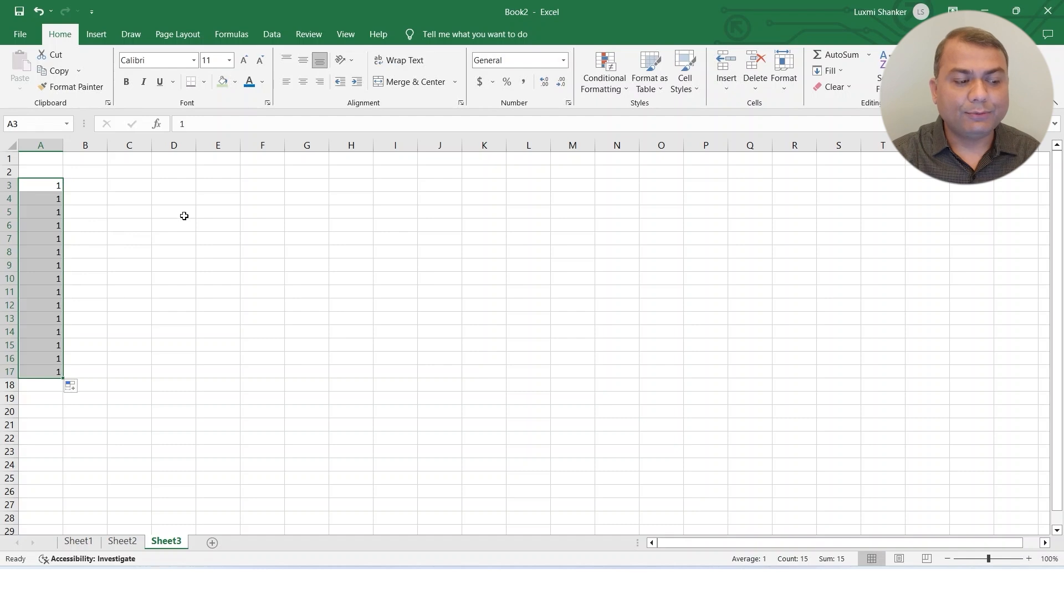
Clear the contents of cells A3 through A17
click(45, 197)
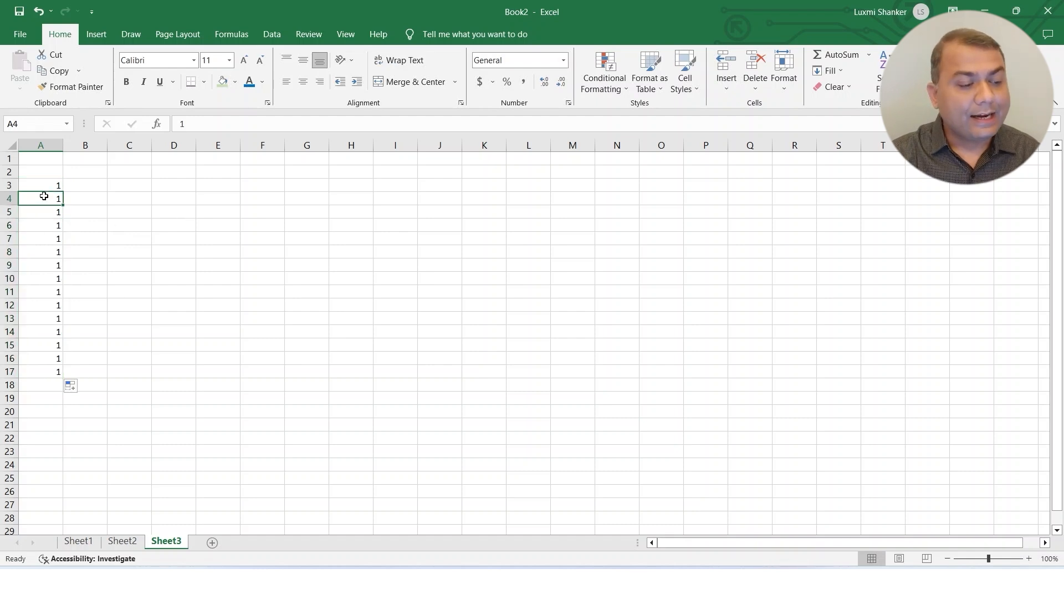
drag(42, 186, 41, 370)
key(Delete)
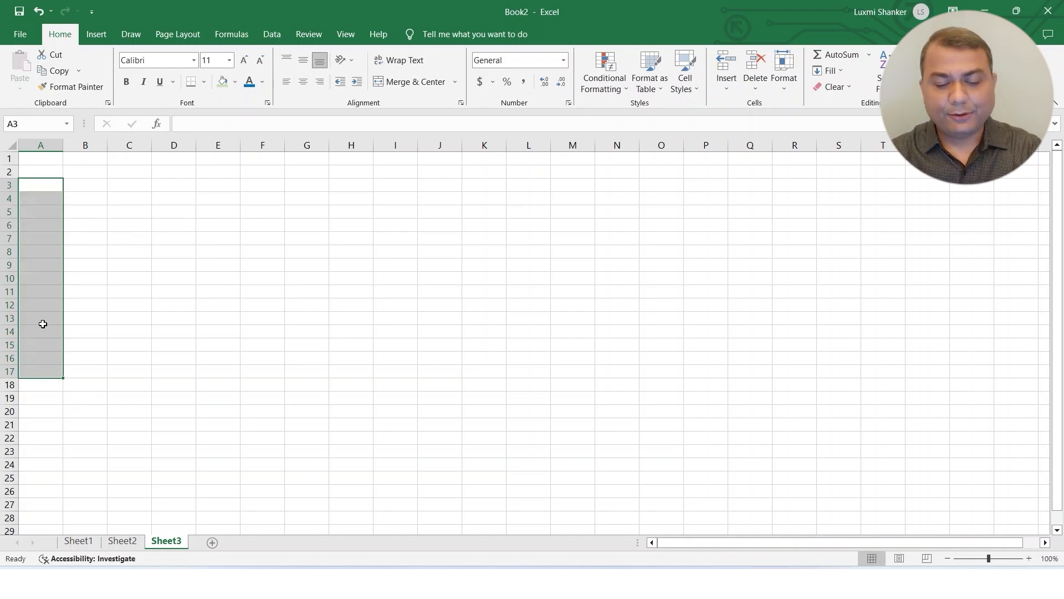
Enter 1 in A1 and 2 in A2, and extend the series down to A21
click(41, 183)
click(49, 159)
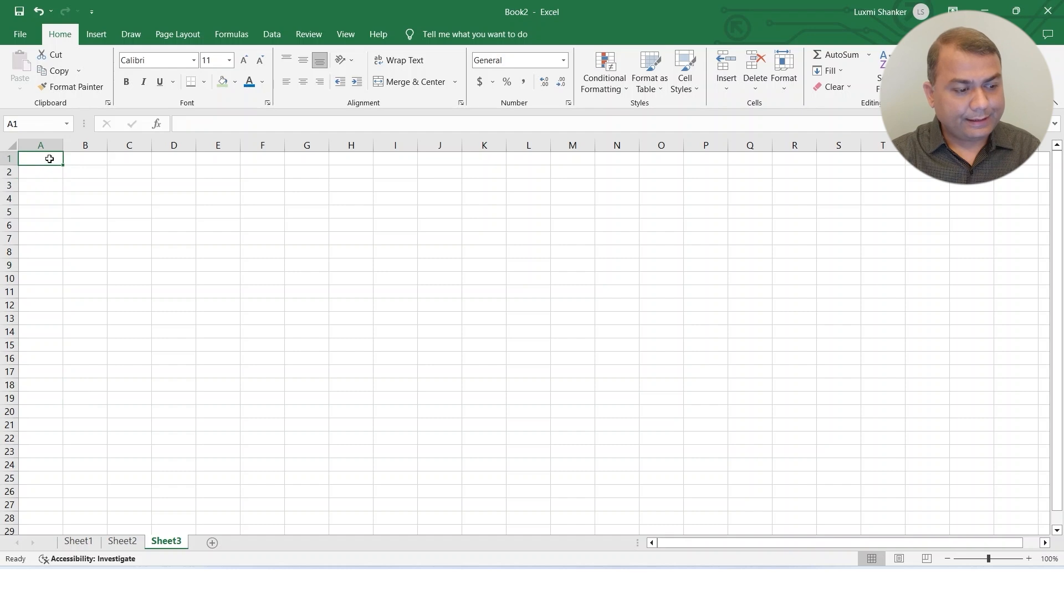
text(1)
key(Return)
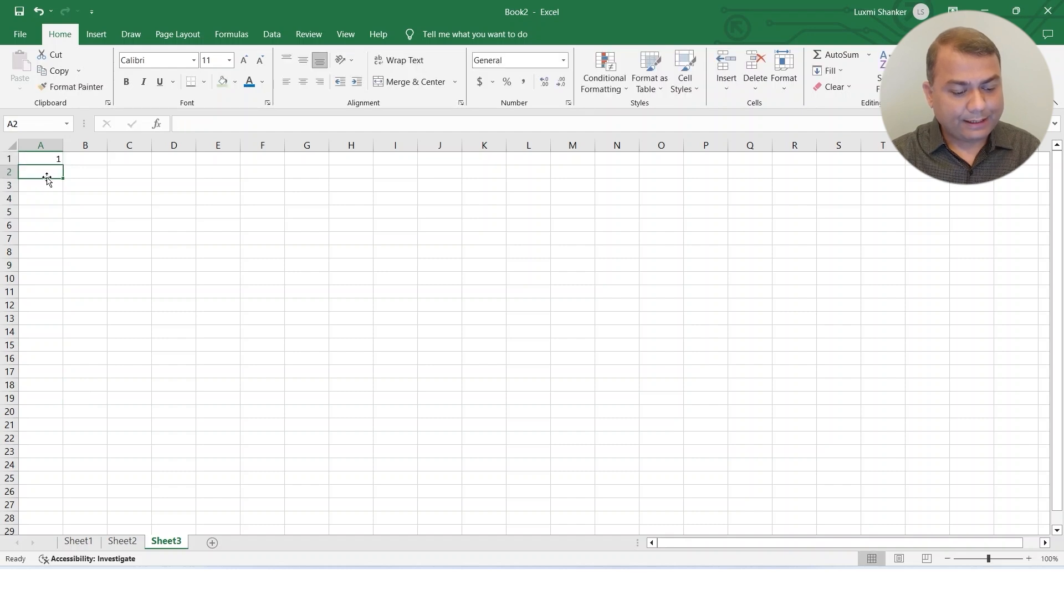
text(2)
click(54, 234)
click(60, 160)
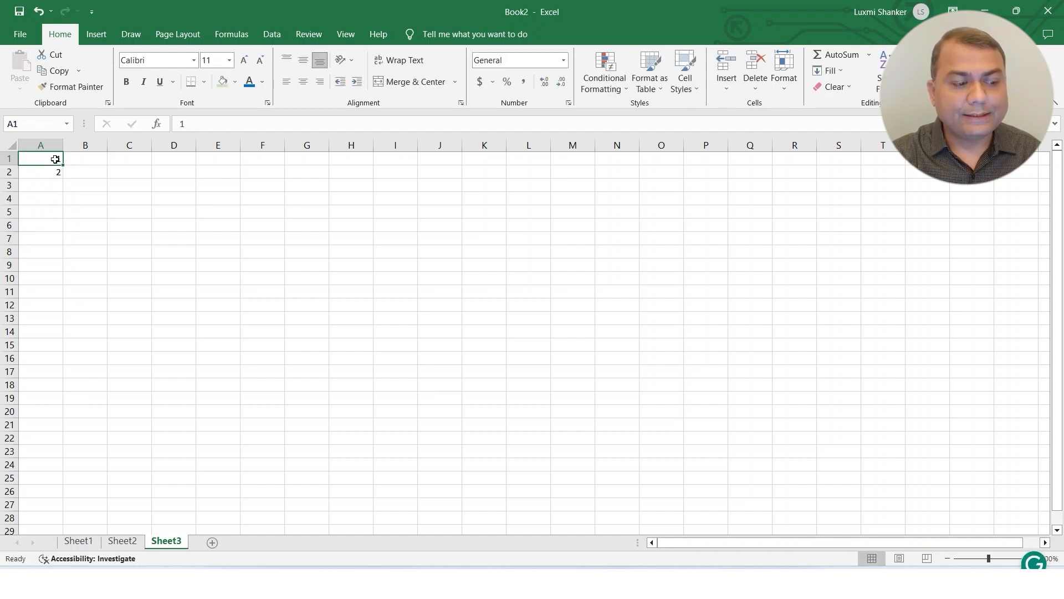
drag(53, 160, 76, 430)
click(36, 172)
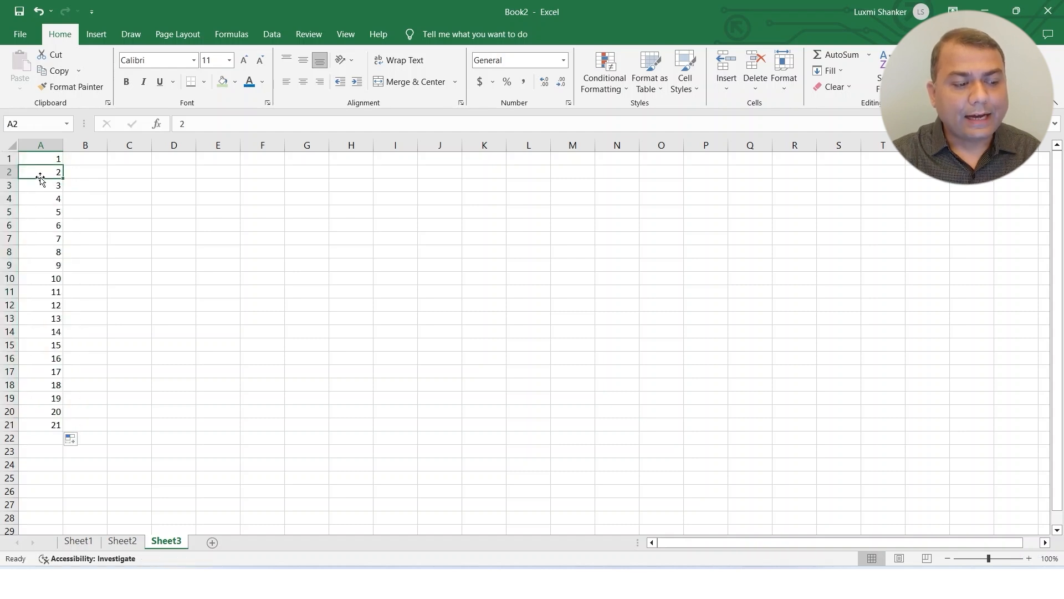
Enter the odd numbers 1, 3 and 5 in cells B1 through B3
click(94, 156)
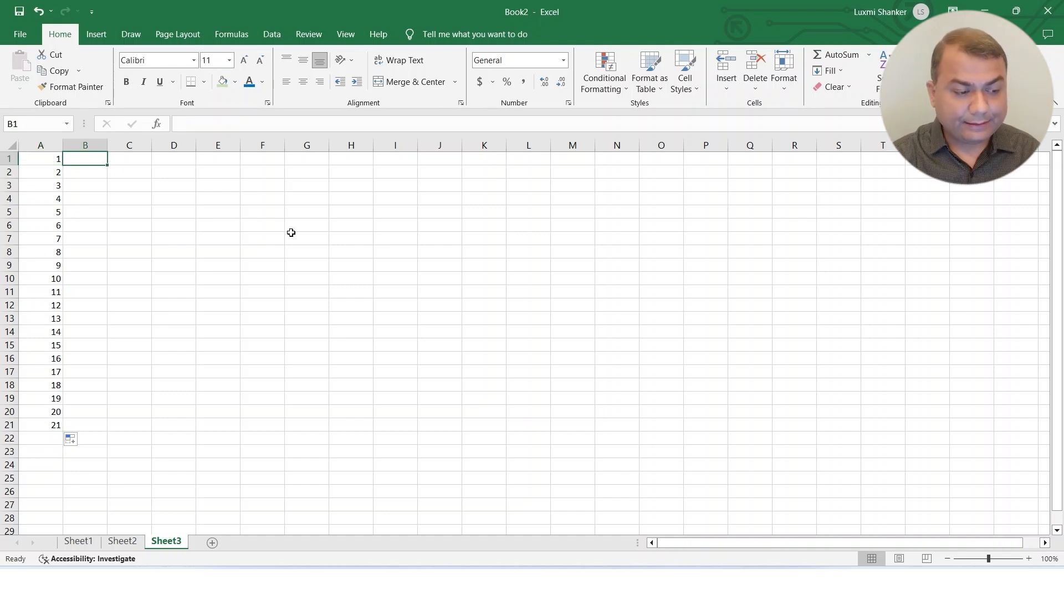
text(1)
key(Return)
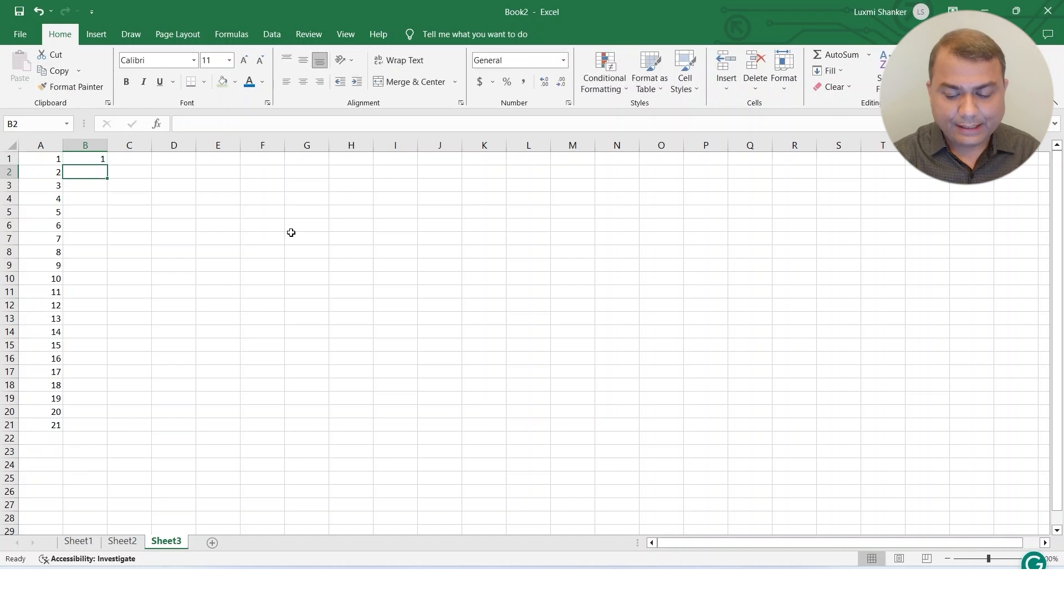
text(3)
key(Return)
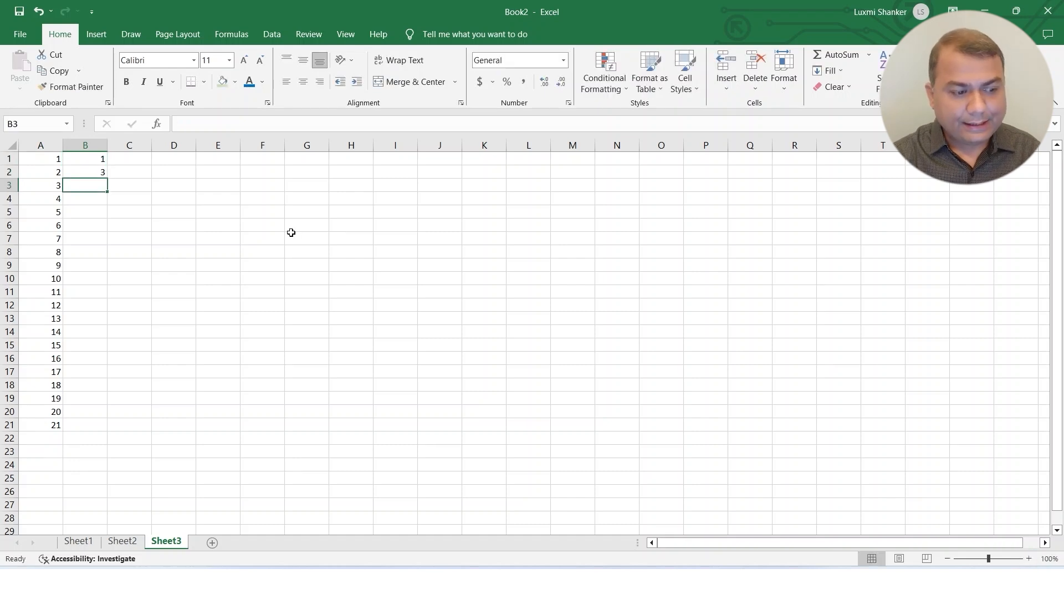
text(5)
key(ctrl+Return)
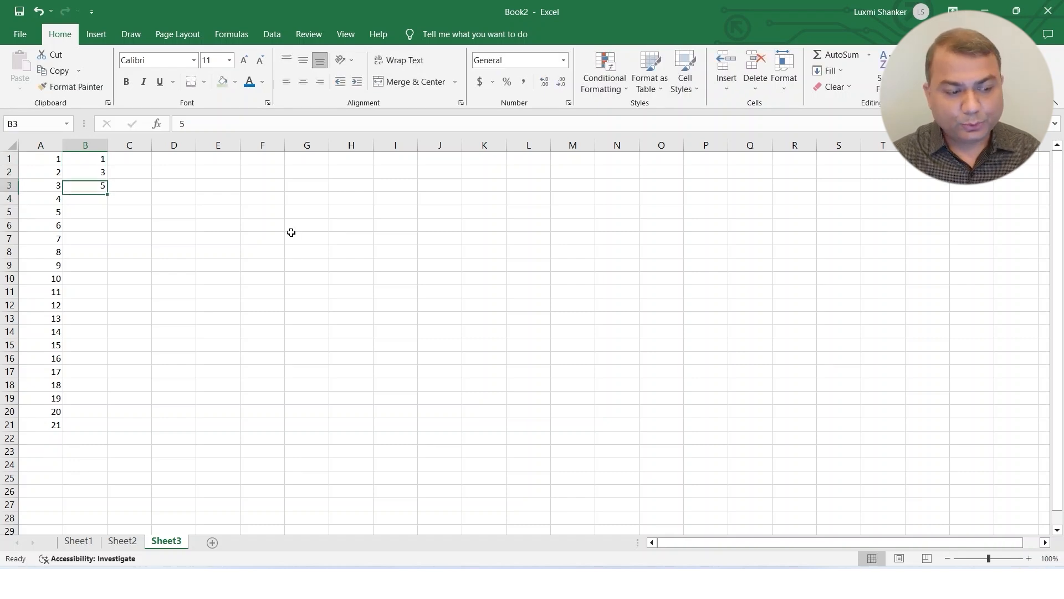
Extend the odd-number series in B1 through B3 down to B23 with AutoFill and check the filled values
drag(100, 159, 86, 452)
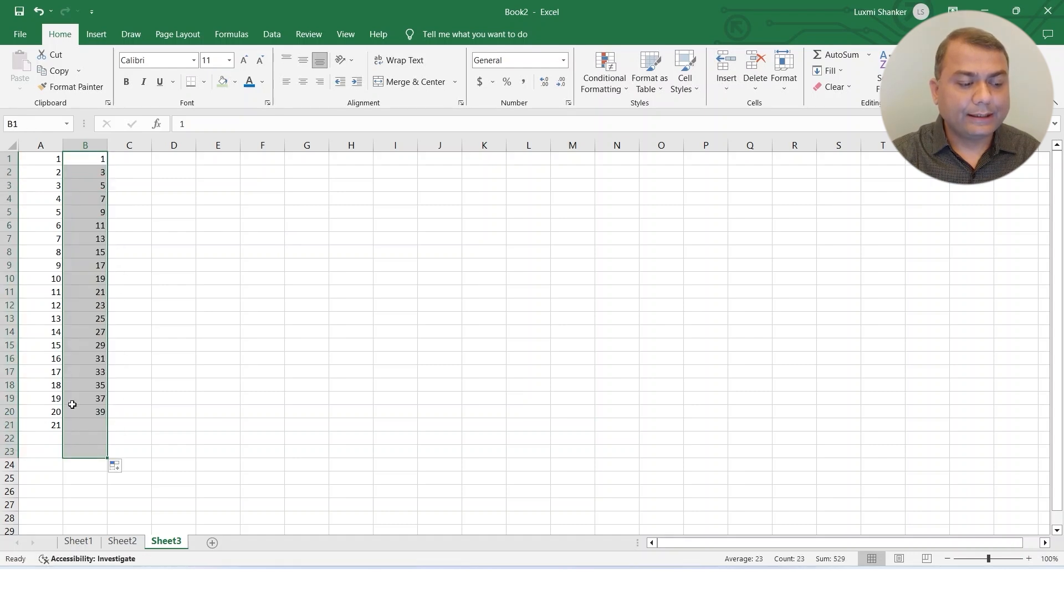
click(100, 160)
click(99, 172)
click(101, 184)
click(96, 198)
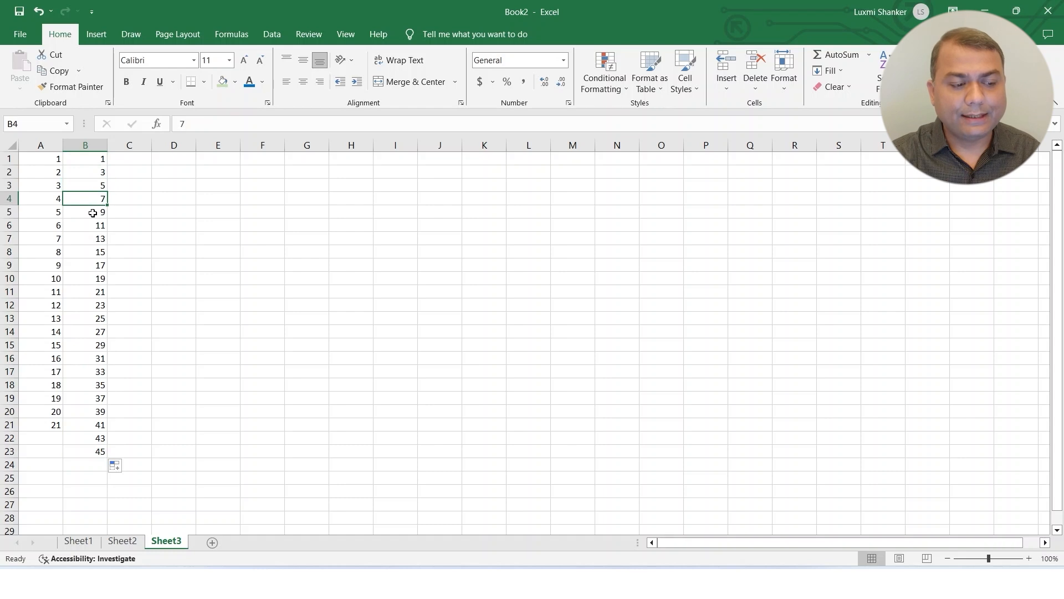
click(93, 212)
click(94, 239)
click(92, 262)
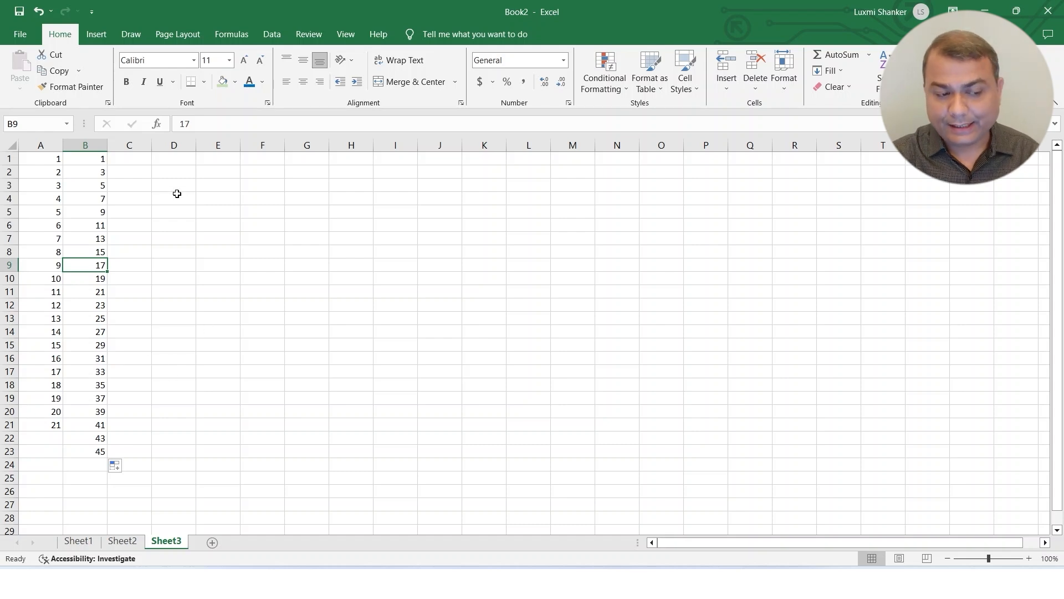
Enter January in D1 and extend the month names down to December in D12 with AutoFill
click(178, 160)
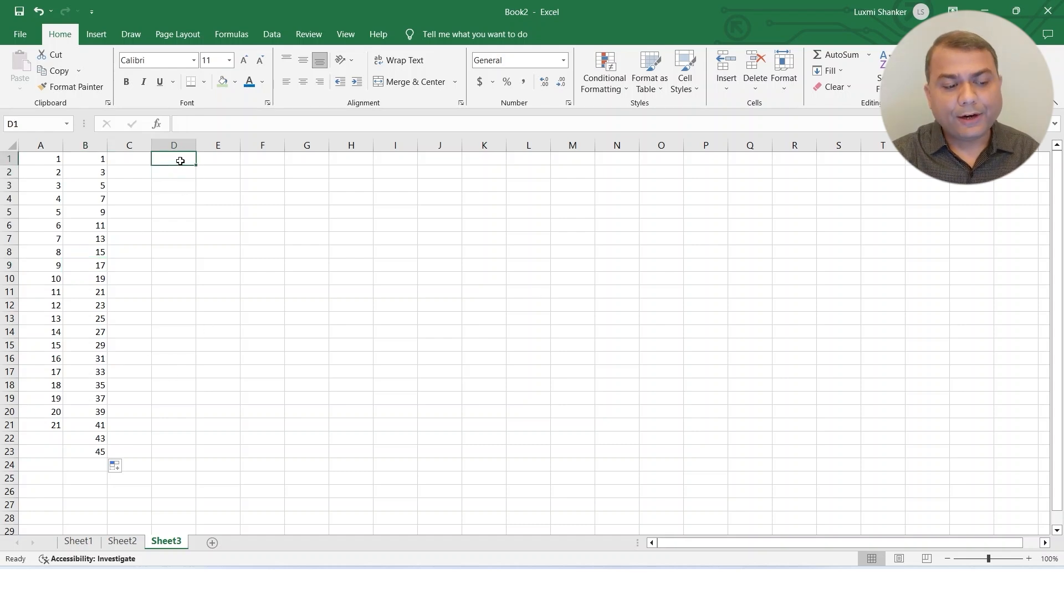
text(Ja)
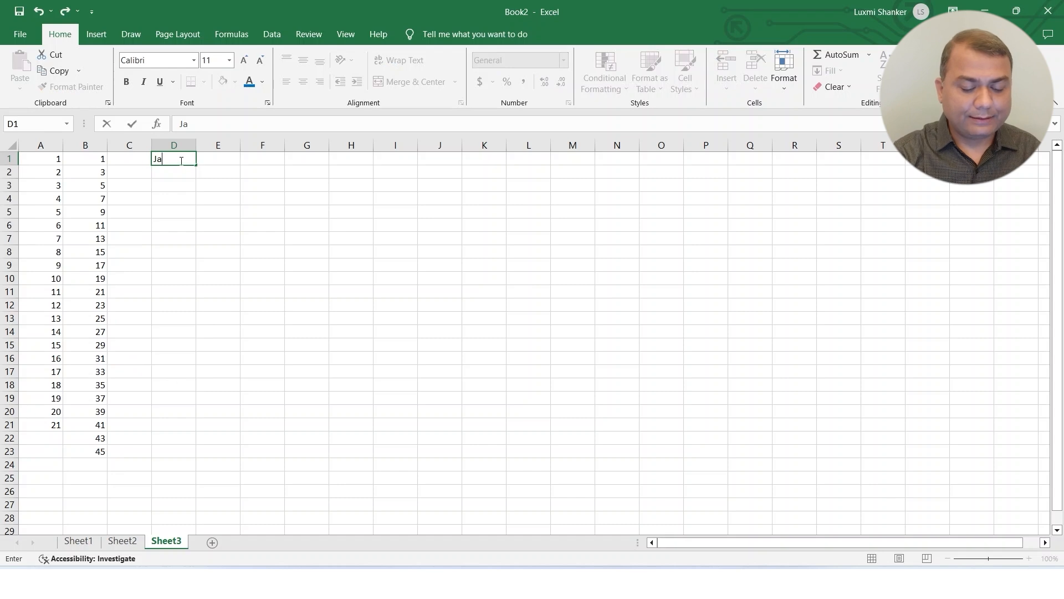
text(nuary)
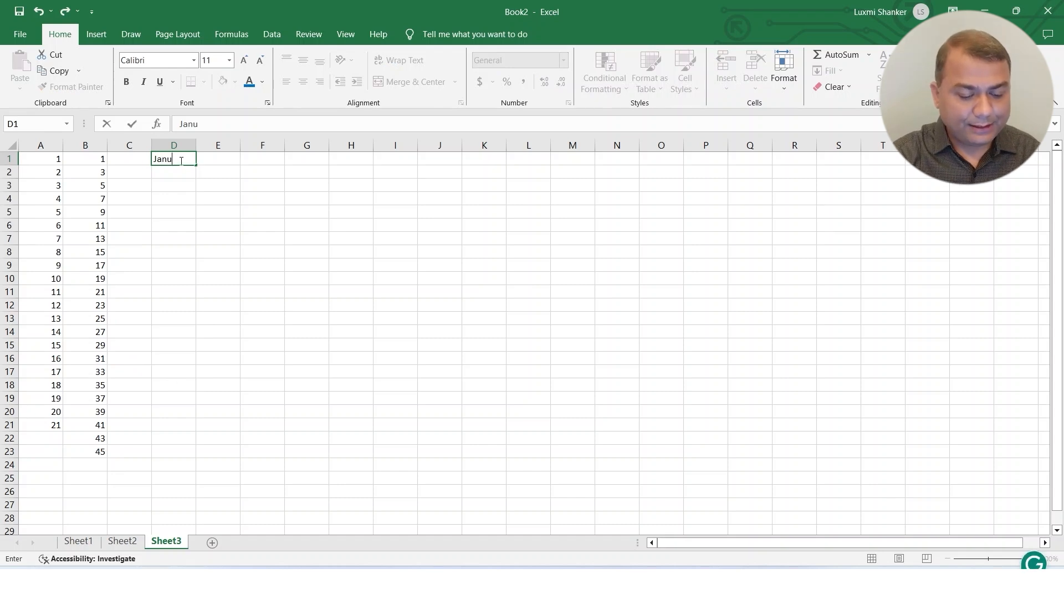
click(203, 210)
click(180, 160)
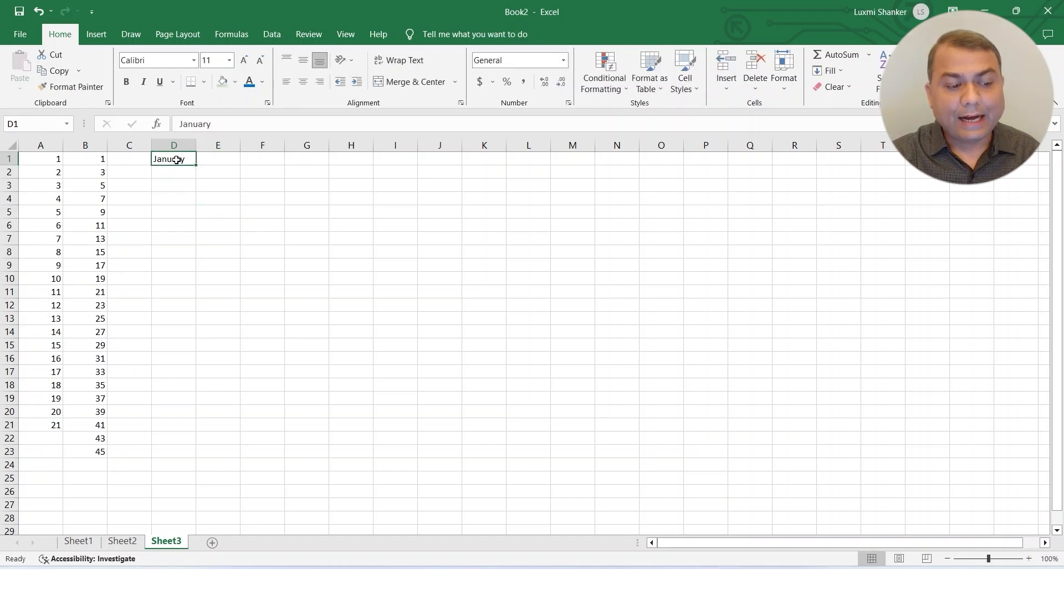
drag(196, 166, 200, 314)
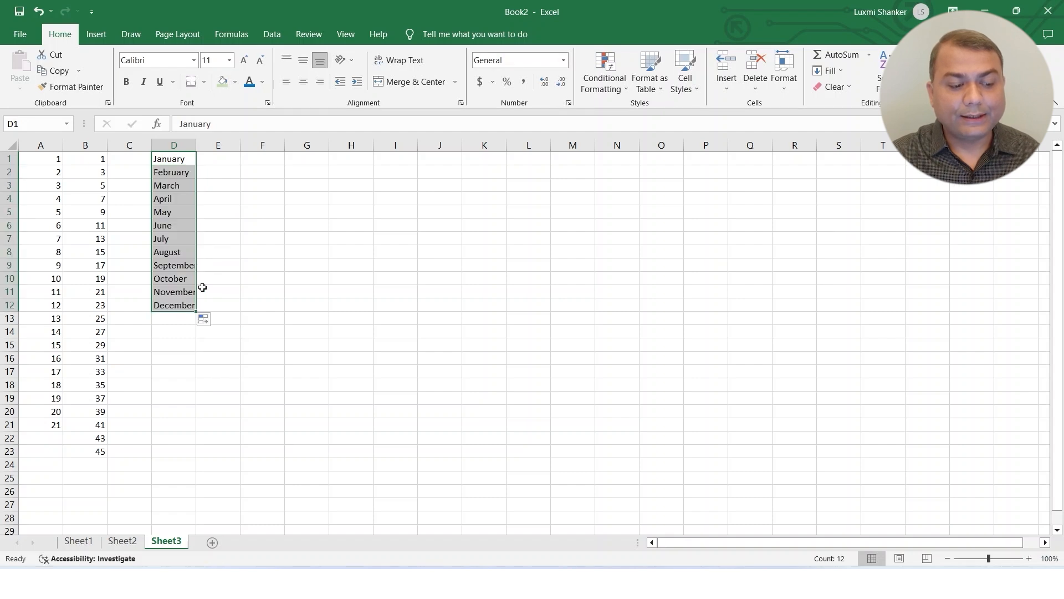
click(172, 160)
click(176, 306)
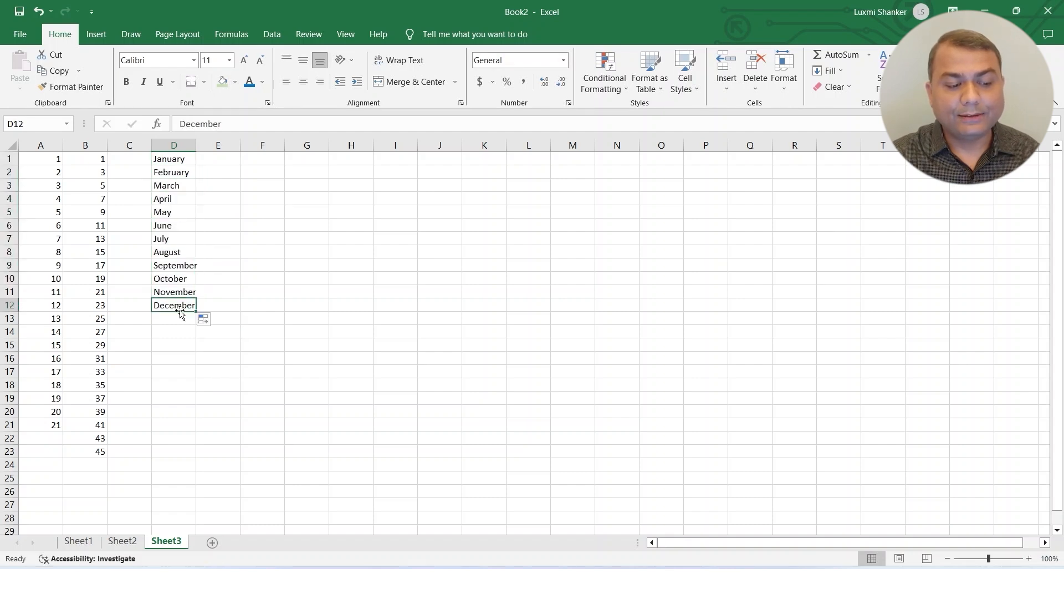
Enter the abbreviated months Jan in cell E1 and Feb in cell E2
click(227, 160)
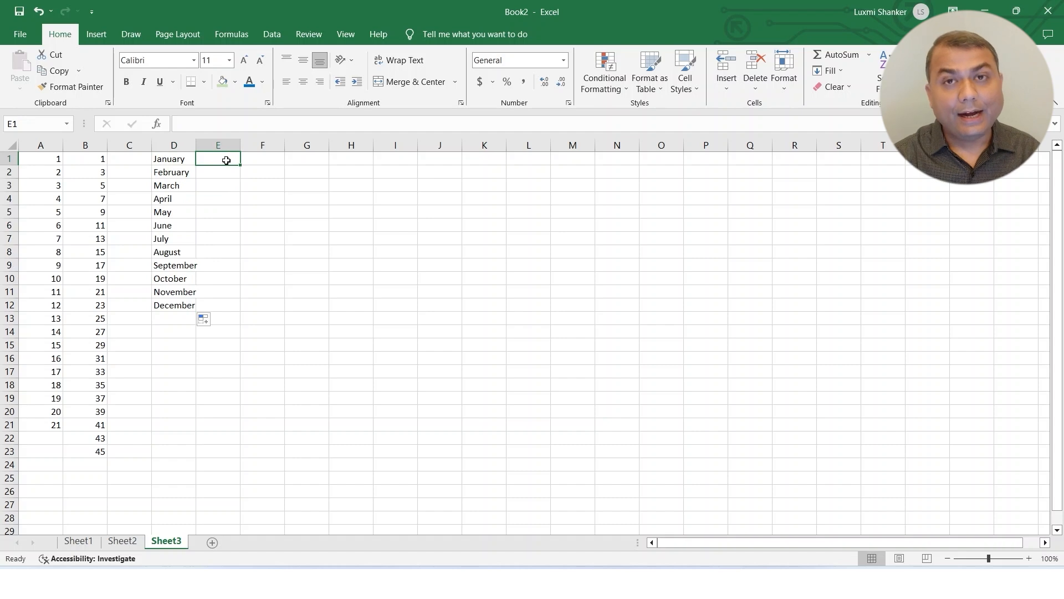
text(Ja)
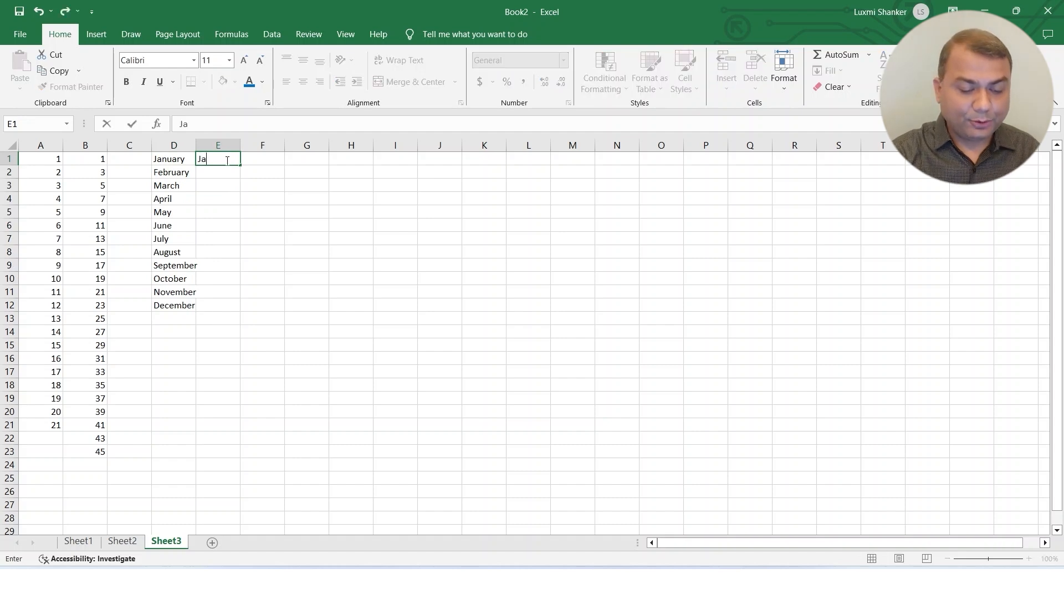
text(n)
key(Return)
text(Feb)
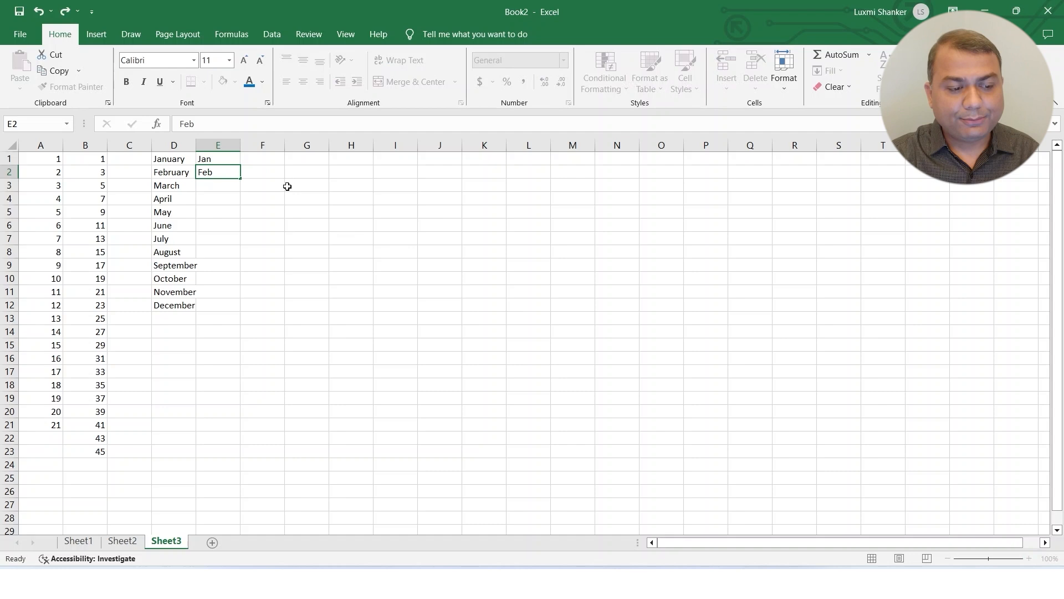
click(351, 238)
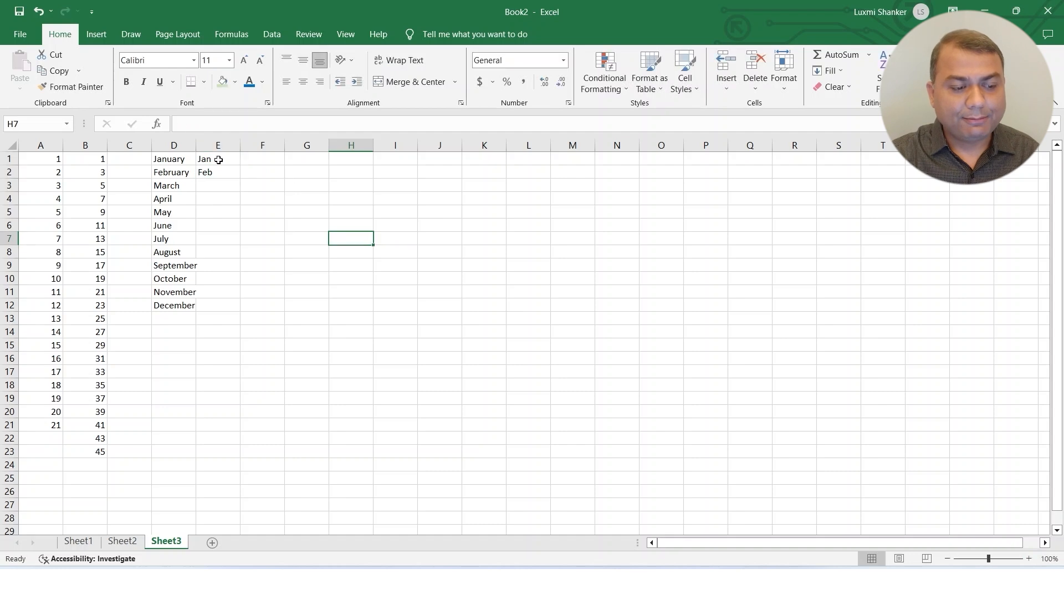
Extend the abbreviated month series in E1 and E2 down to Dec in E12 with AutoFill
click(226, 160)
drag(227, 157, 235, 309)
click(268, 229)
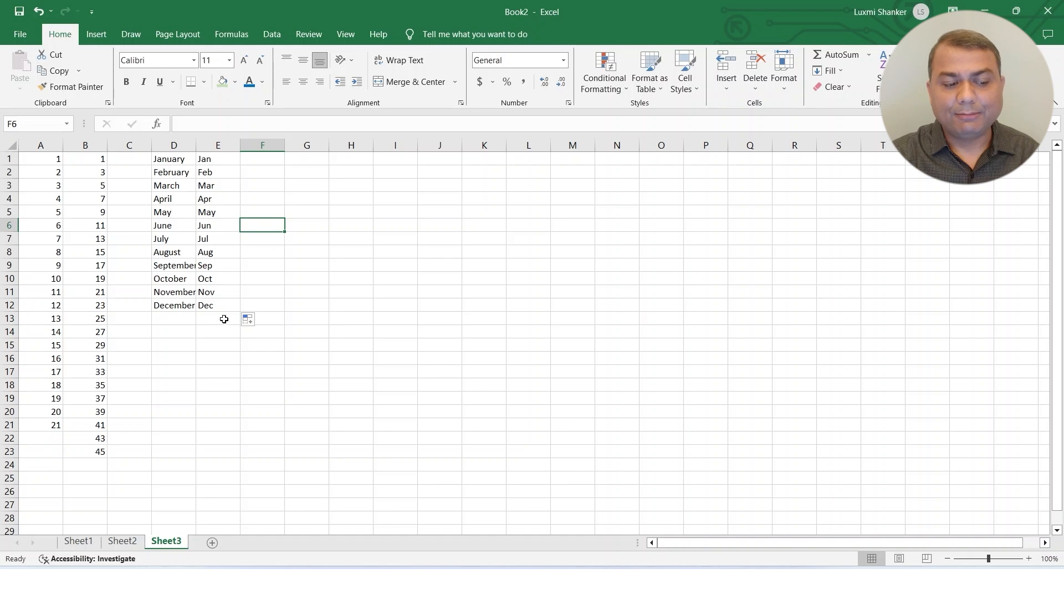
Enter Monday in F1 and extend the weekday names down to Sunday in F7 with AutoFill
click(260, 159)
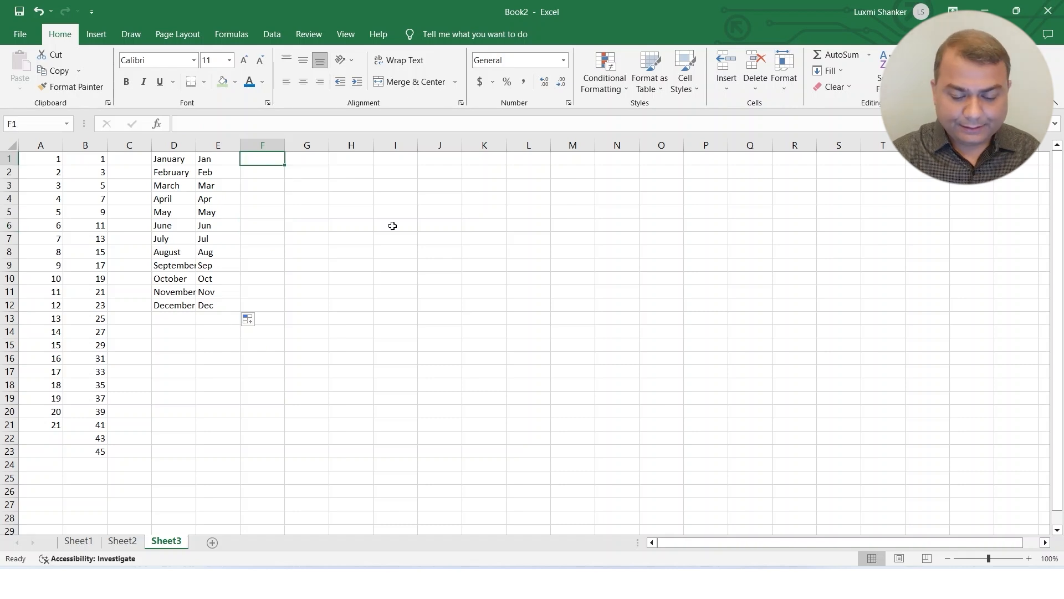
text(Monday)
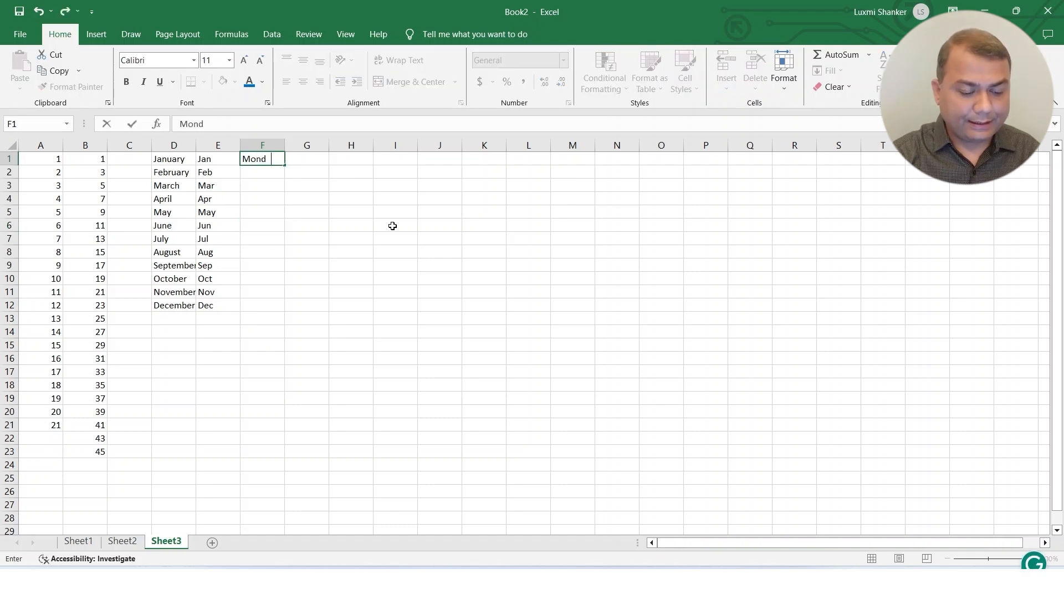
click(363, 244)
click(277, 159)
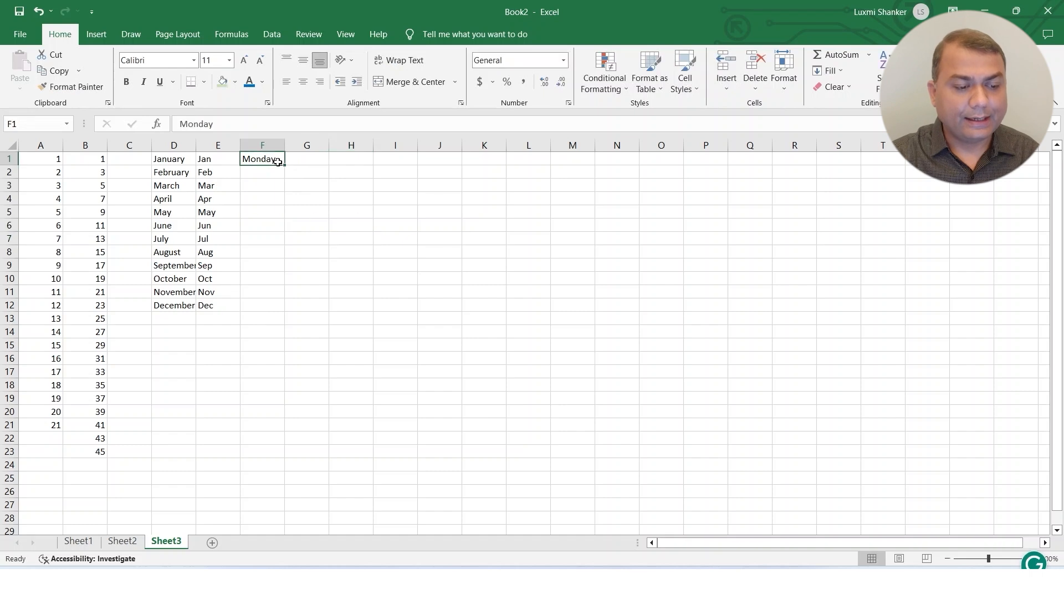
drag(285, 167, 277, 250)
click(358, 214)
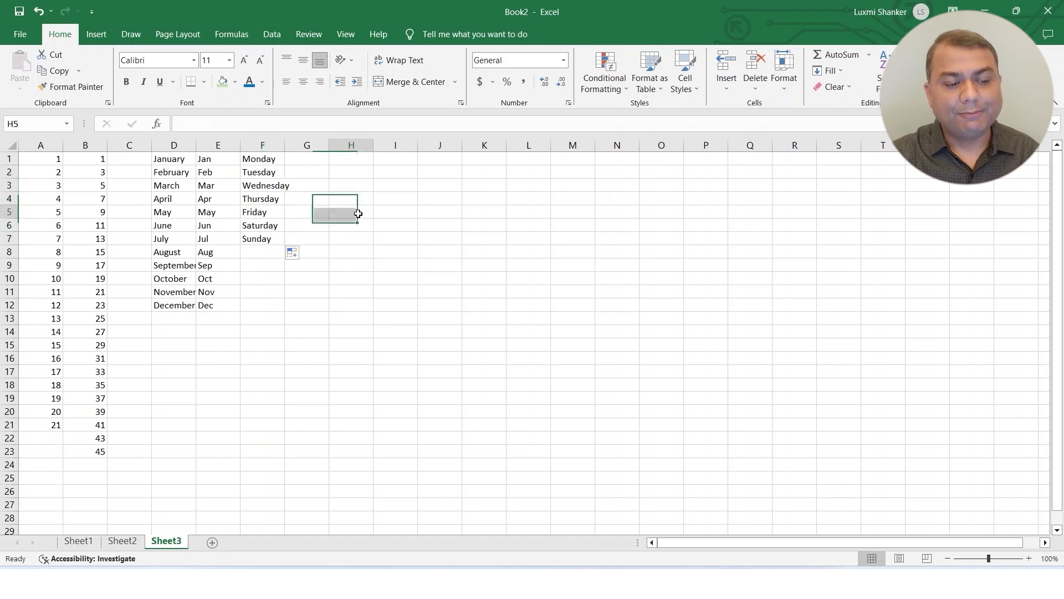